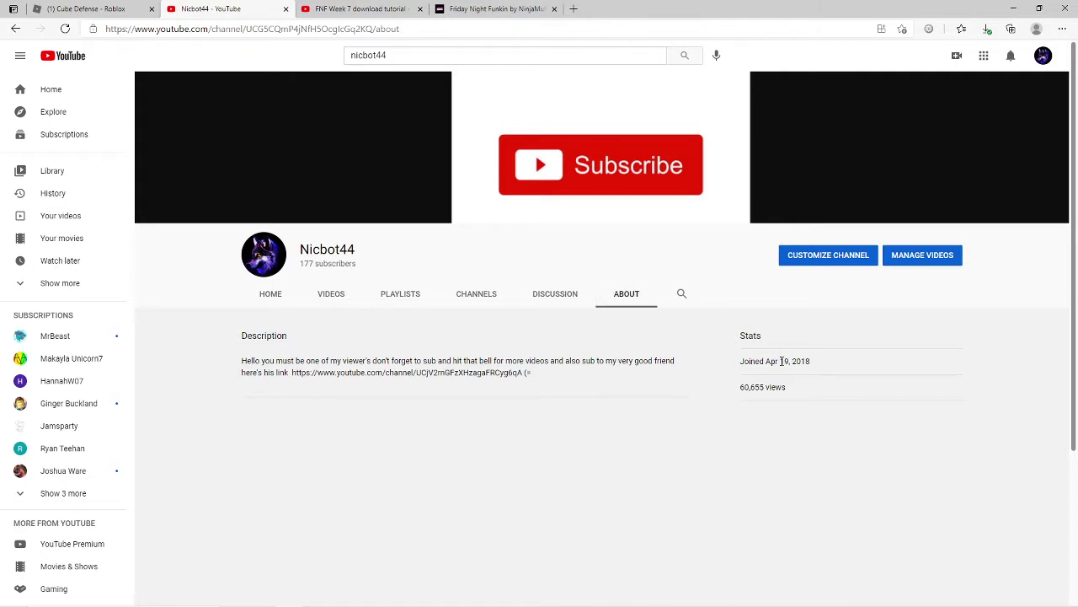
drag(783, 361, 816, 361)
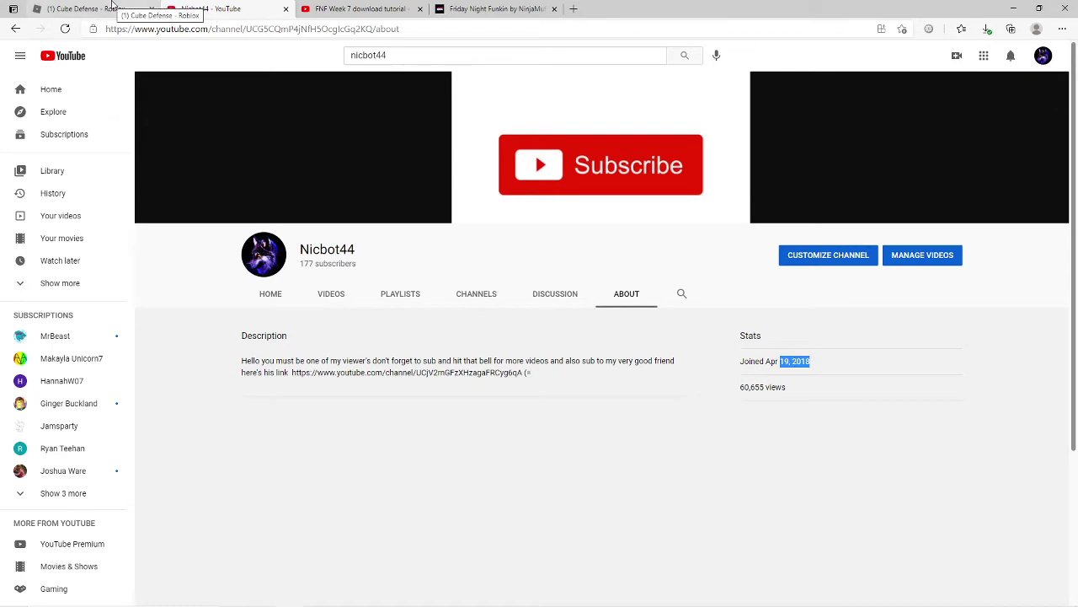
click(84, 8)
click(38, 99)
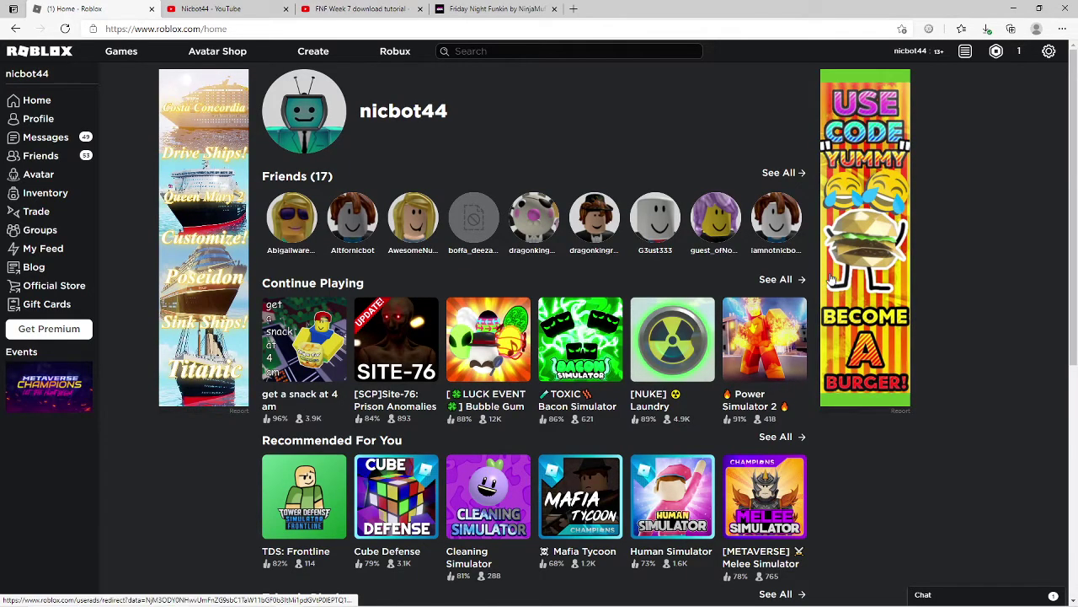
click(786, 280)
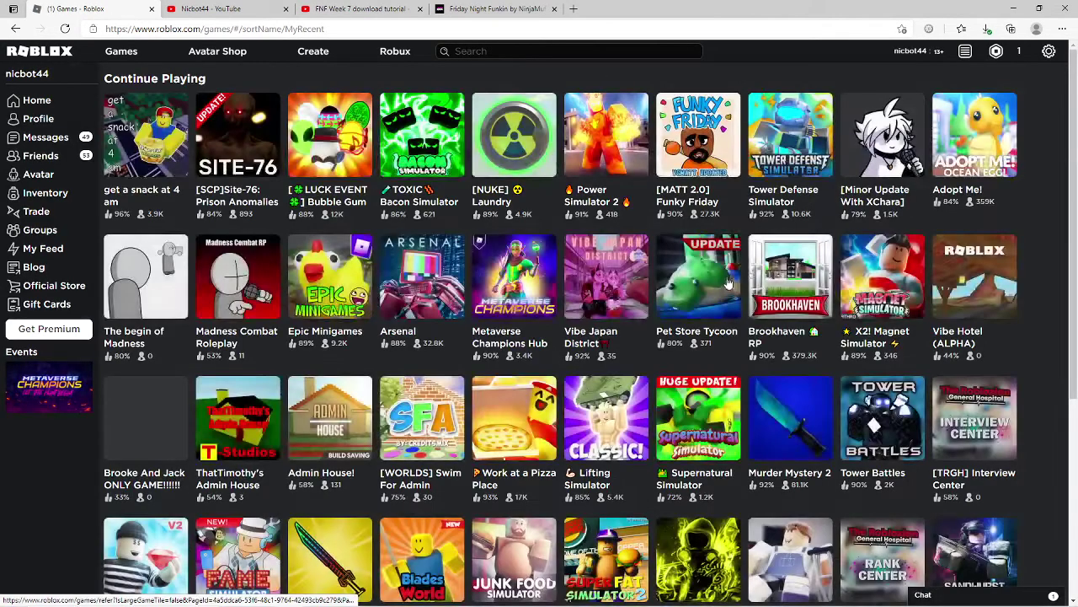
scroll(539, 337, down, 8)
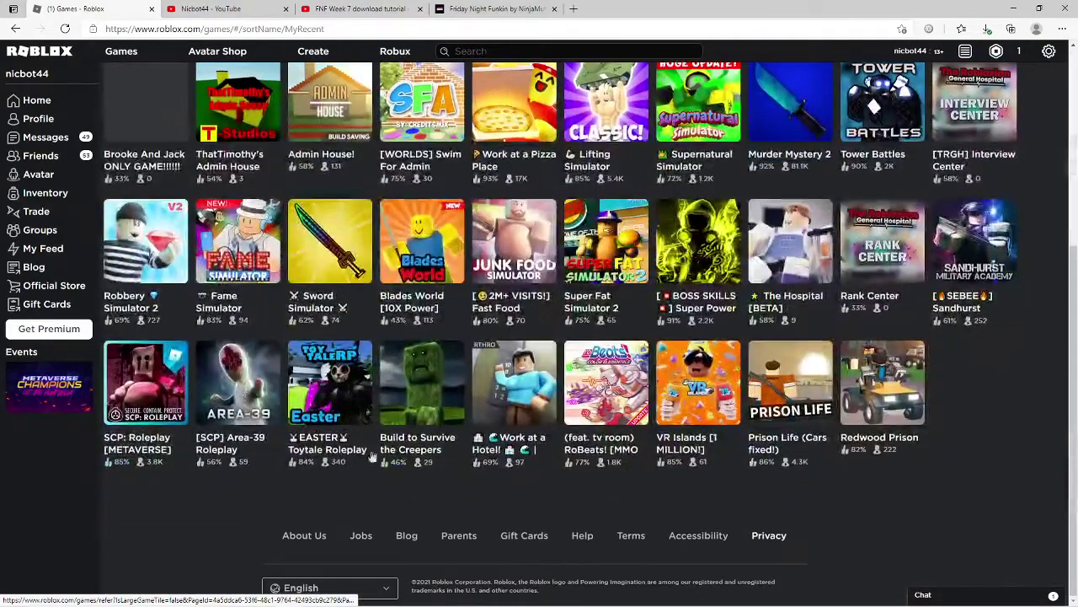
scroll(788, 379, up, 8)
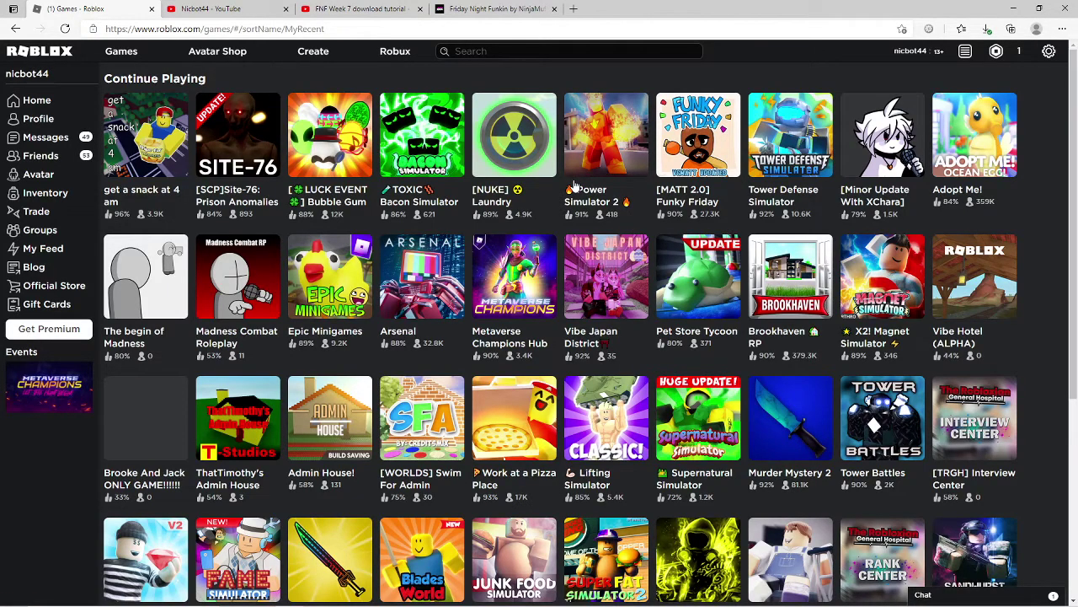
scroll(576, 185, down, 3)
scroll(576, 185, down, 2)
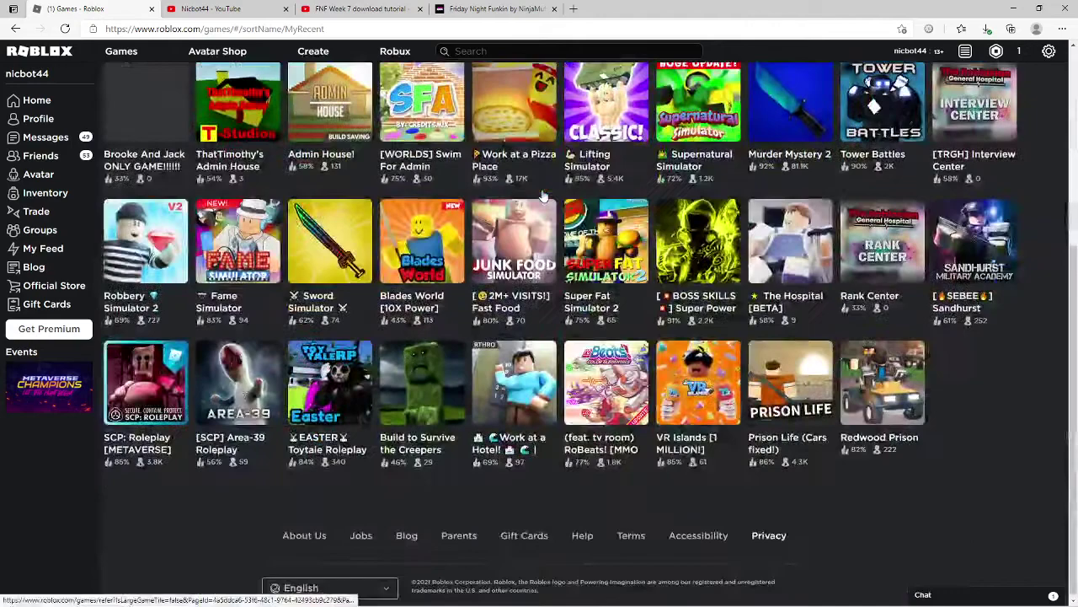
scroll(542, 194, up, 1)
scroll(541, 194, up, 4)
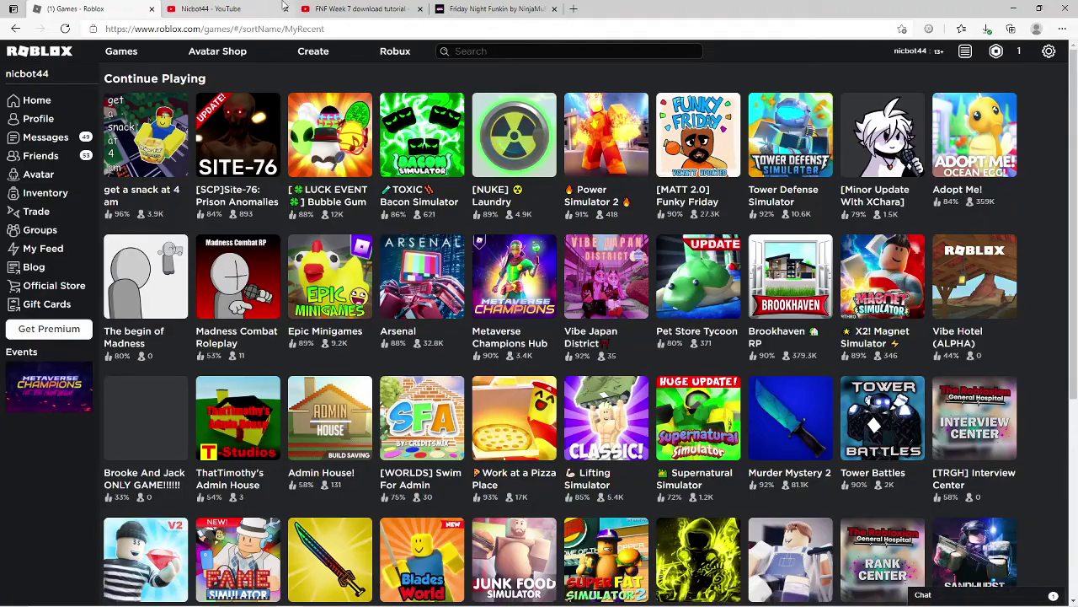
click(353, 8)
click(211, 9)
click(80, 8)
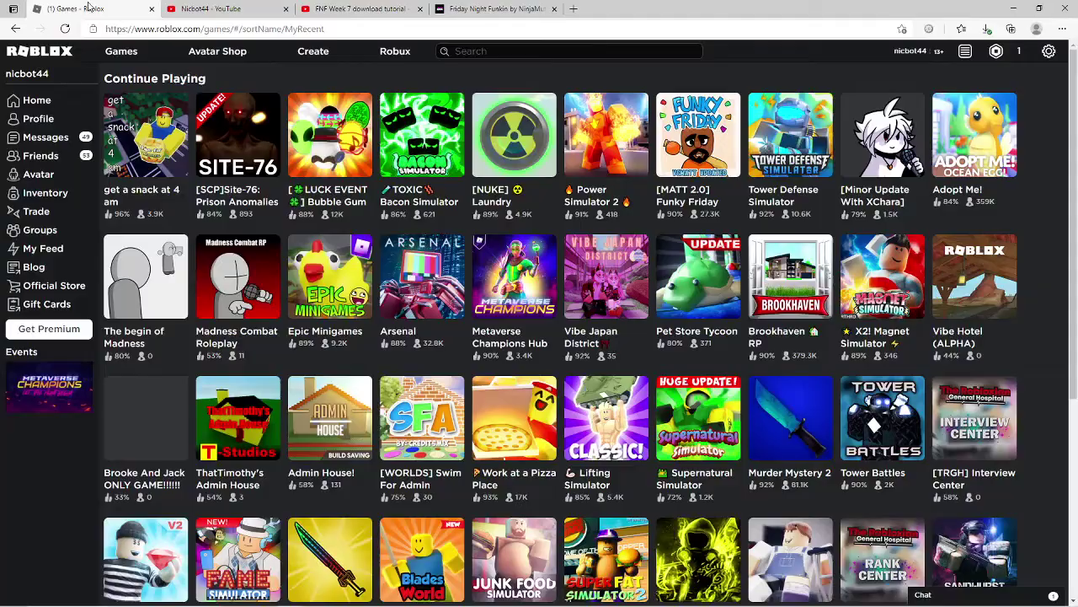
click(211, 8)
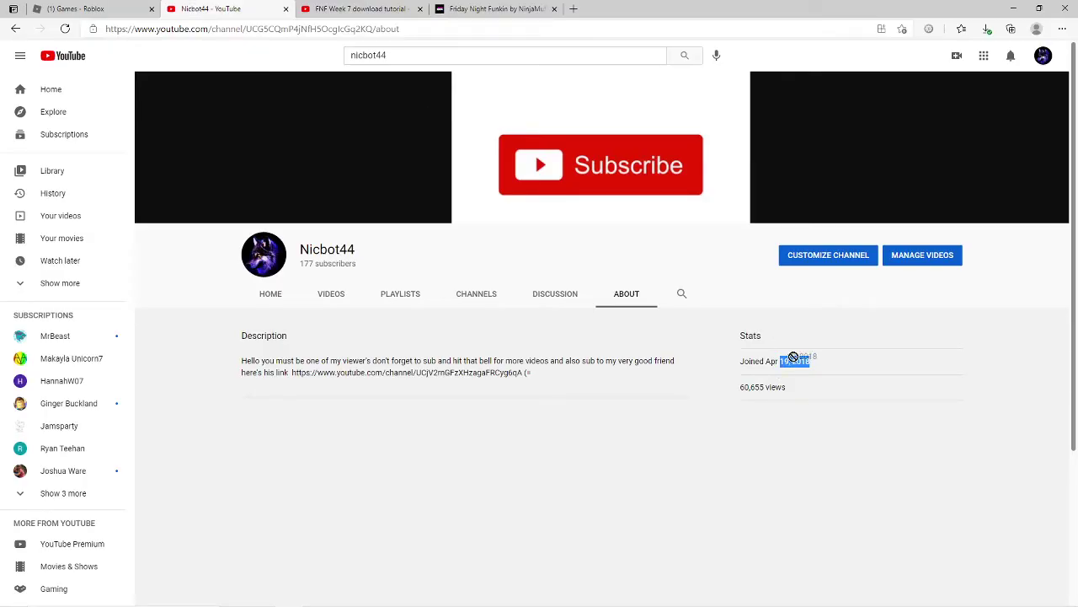
Clear the join-date highlight and show the Nicbot44 channel's VIDEOS tab
click(786, 361)
click(331, 294)
scroll(422, 430, down, 3)
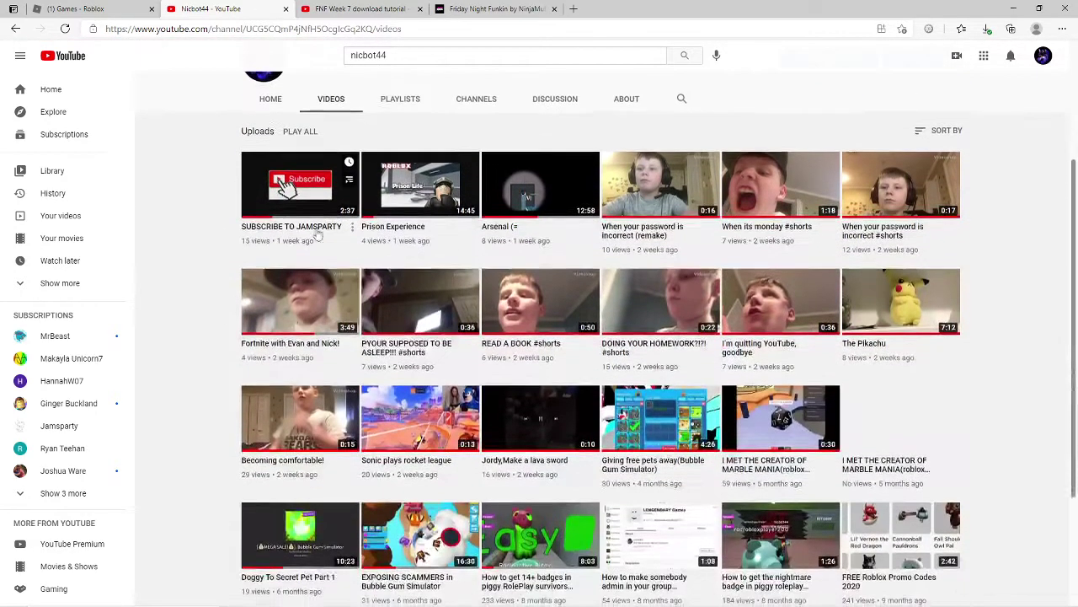
scroll(437, 261, up, 3)
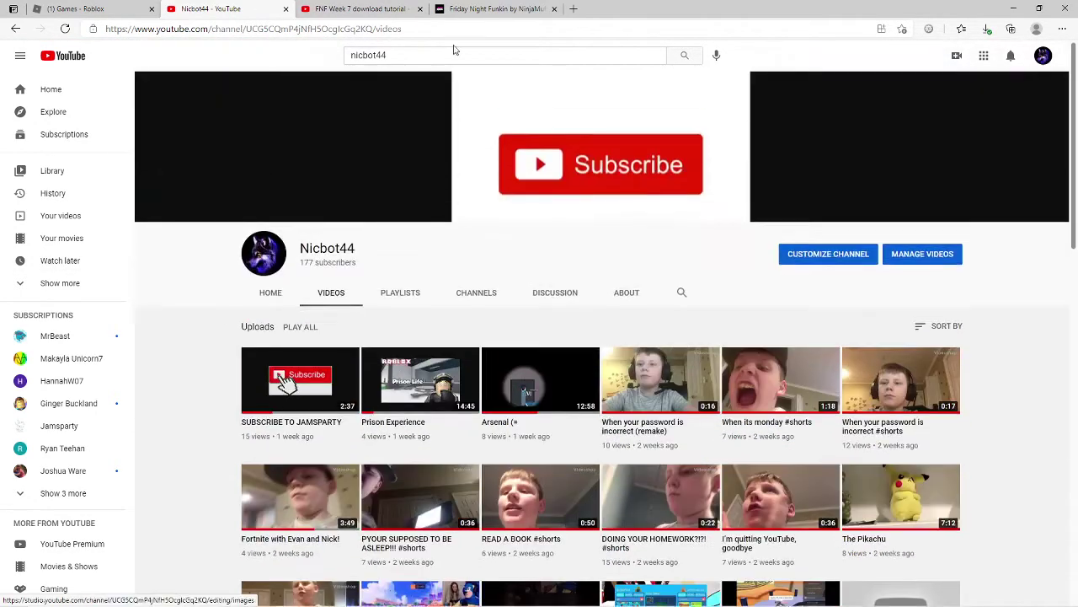
click(455, 54)
key(ctrl+a)
text(jamsp)
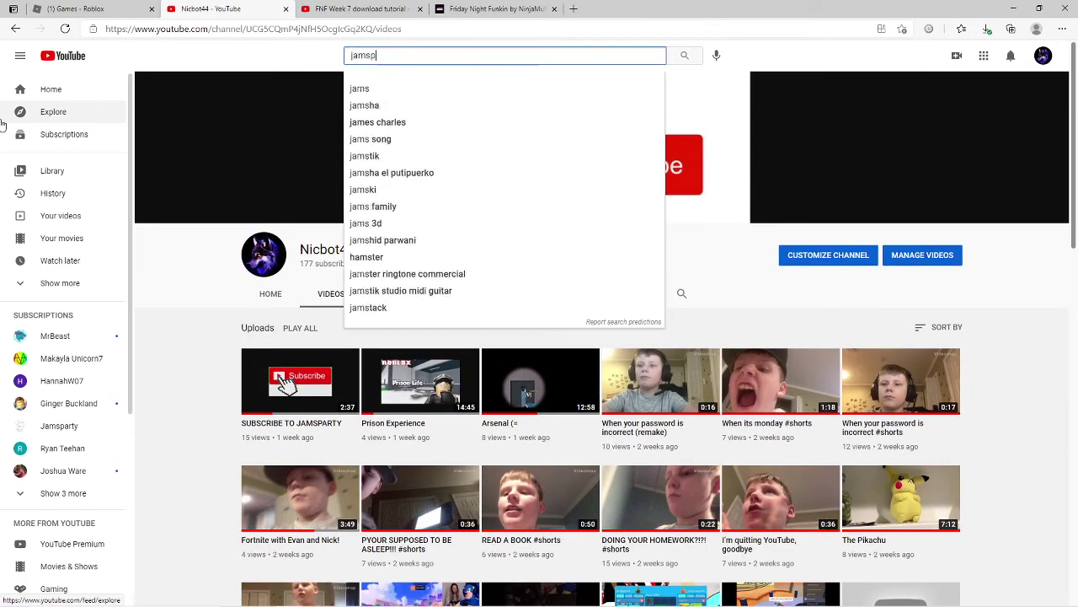
text(arty)
key(Return)
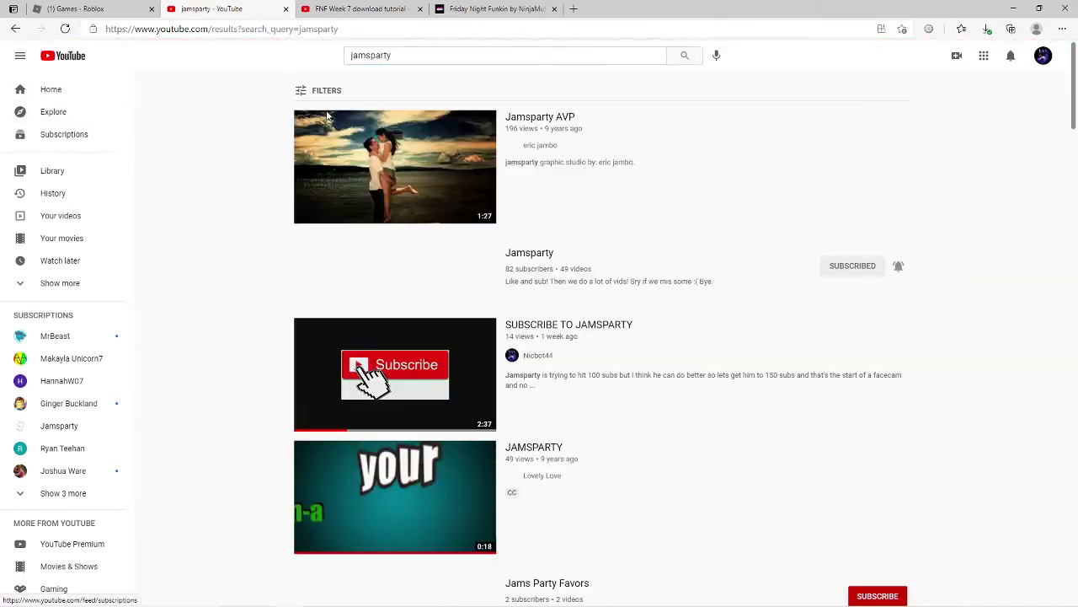
click(389, 263)
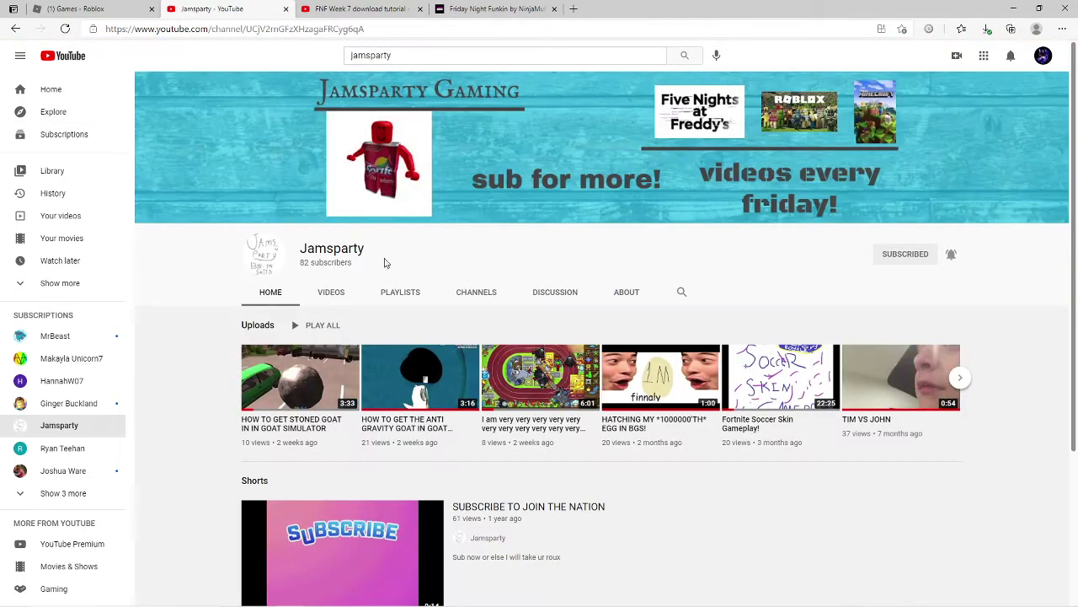
double_click(302, 264)
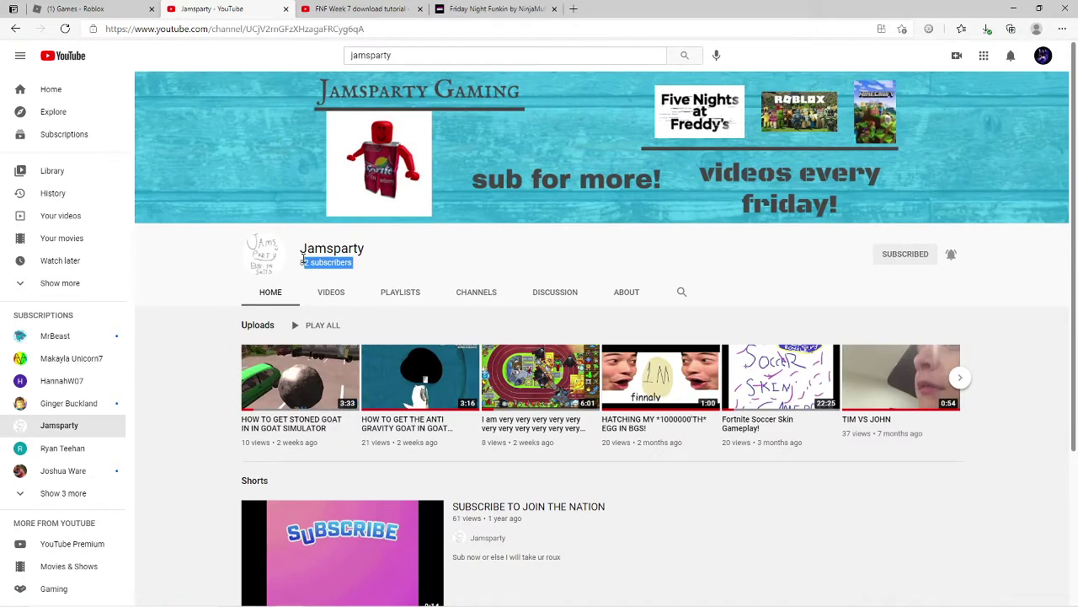
click(302, 263)
double_click(302, 264)
click(301, 264)
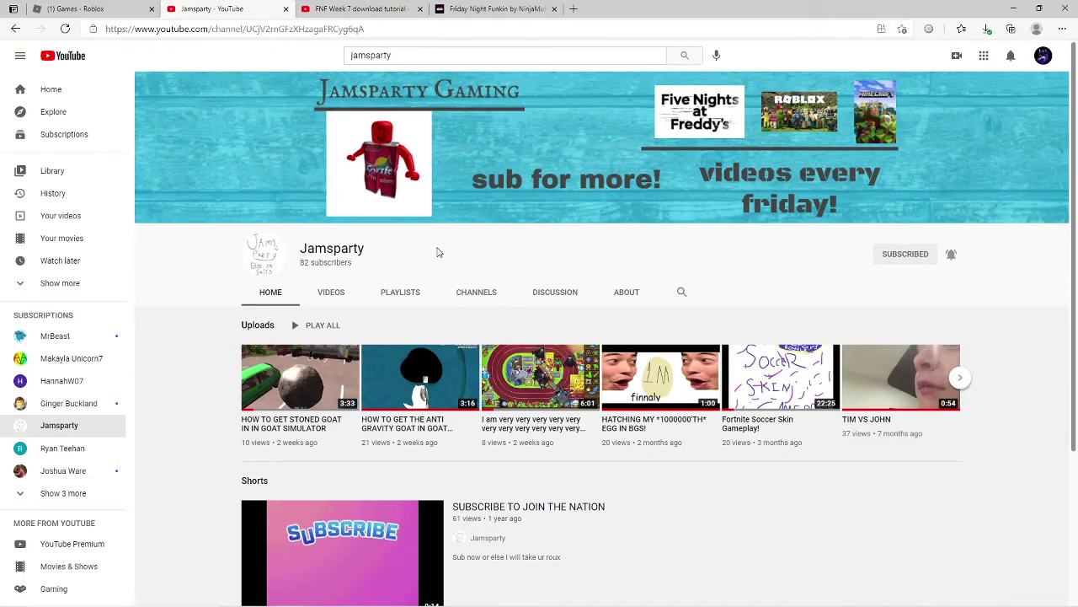
scroll(663, 347, down, 3)
scroll(639, 467, up, 3)
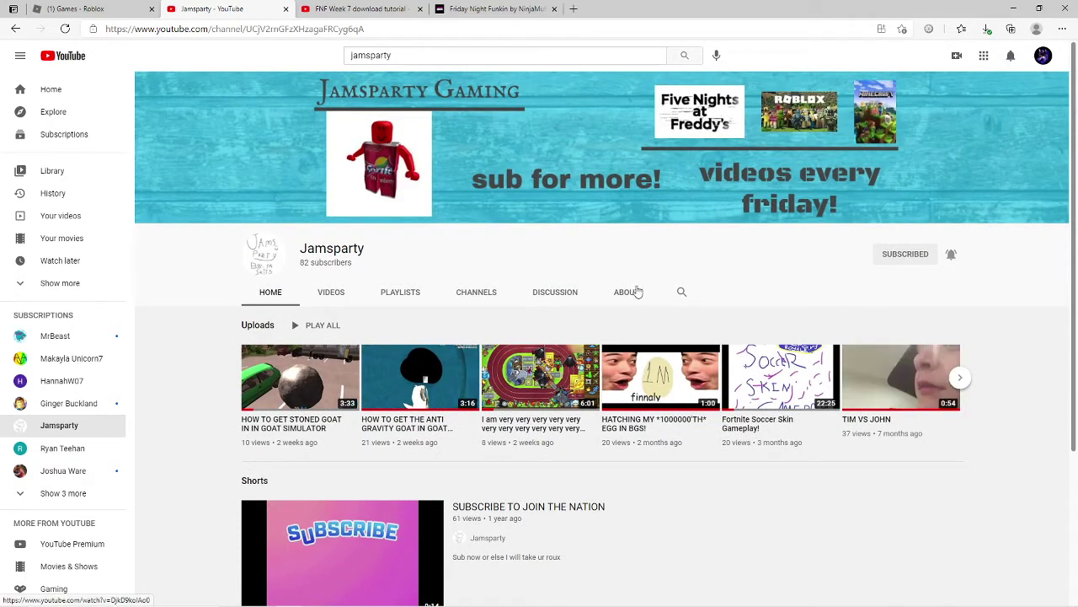
Search for nicbot44 and open the Nicbot44 channel from the results
click(371, 55)
text(nicbot4)
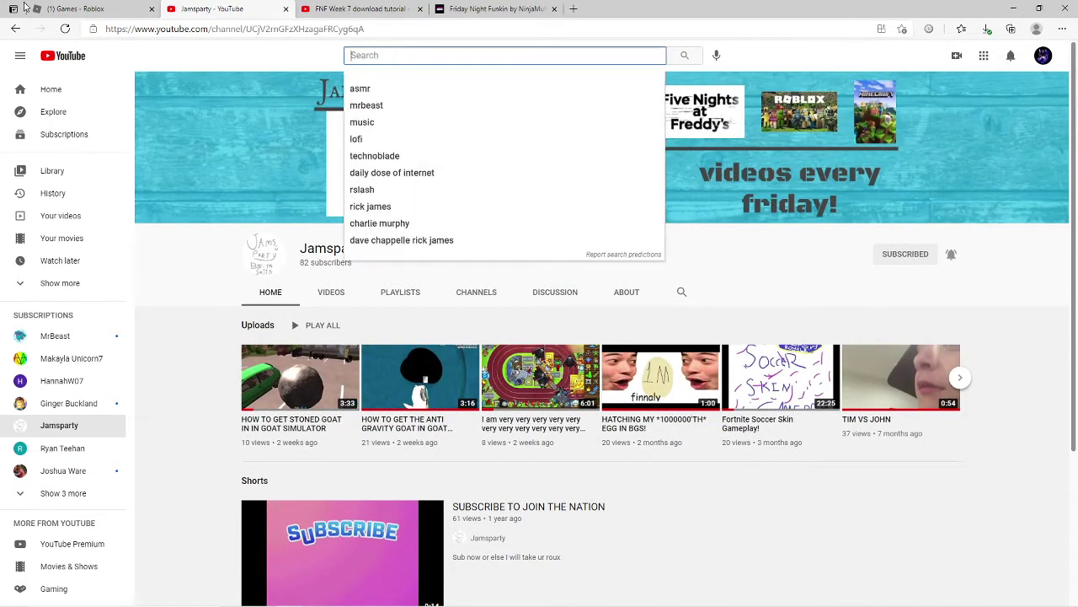
text(4)
key(Return)
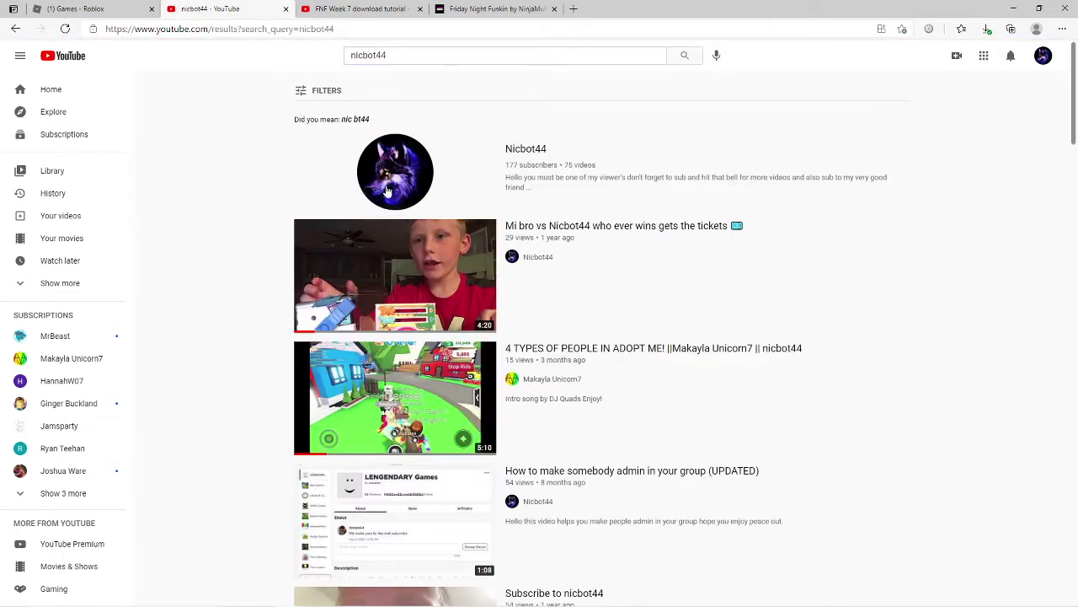
click(385, 192)
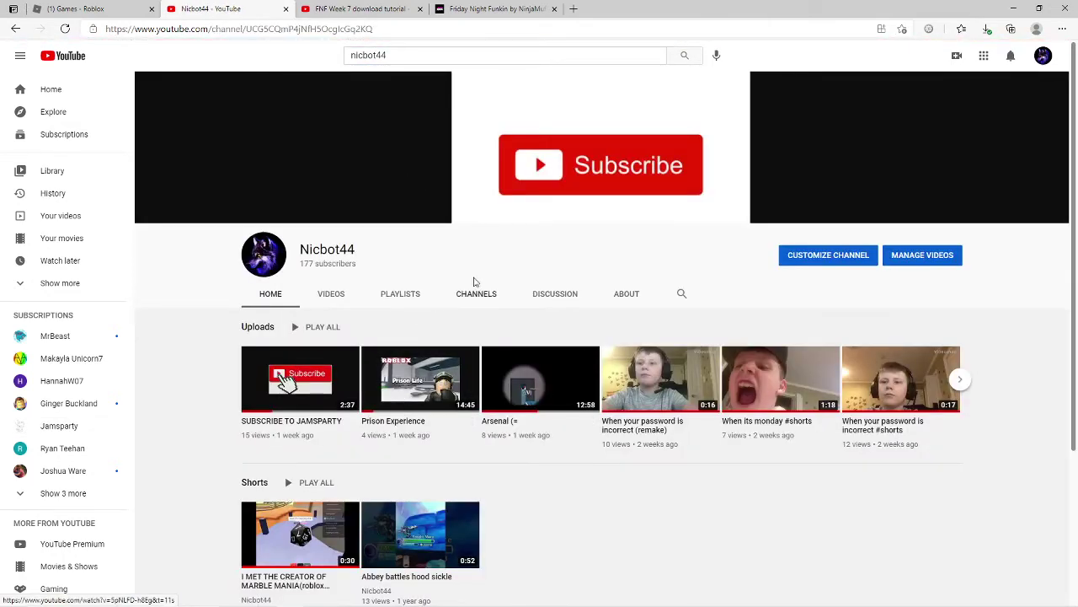
mouse_move(300, 379)
scroll(548, 354, down, 3)
scroll(396, 421, up, 3)
Browse the channel's Videos, Playlists and Channels, ending on its Discussion page
click(371, 294)
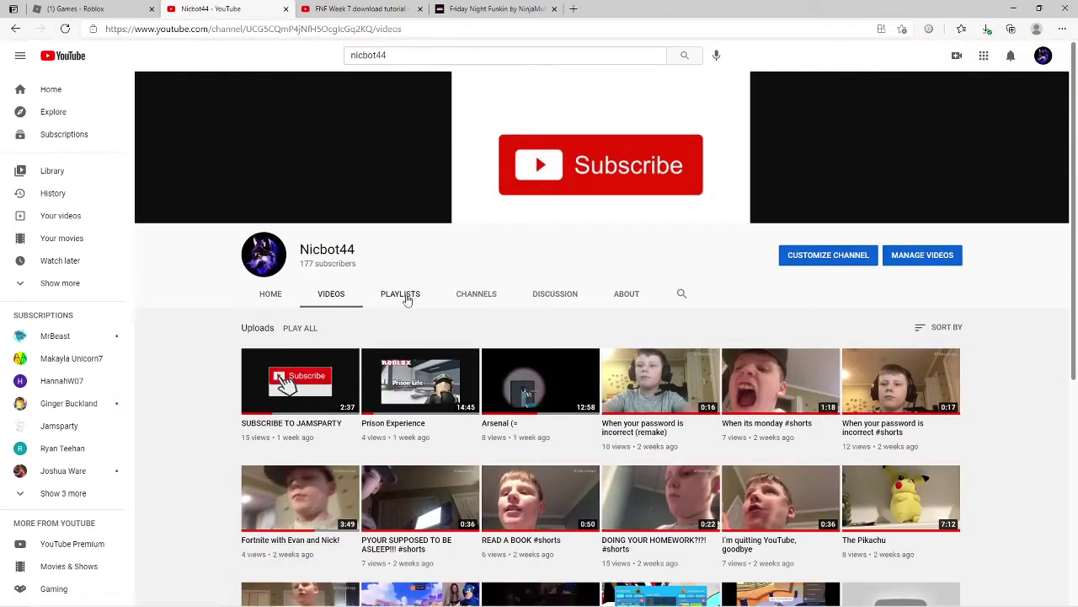
click(400, 295)
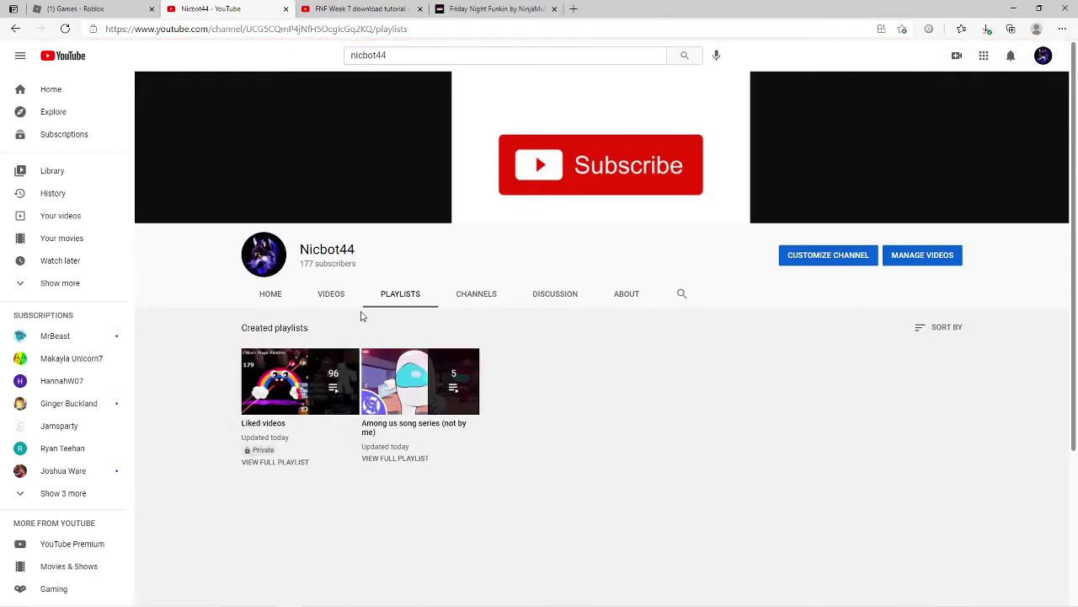
click(476, 293)
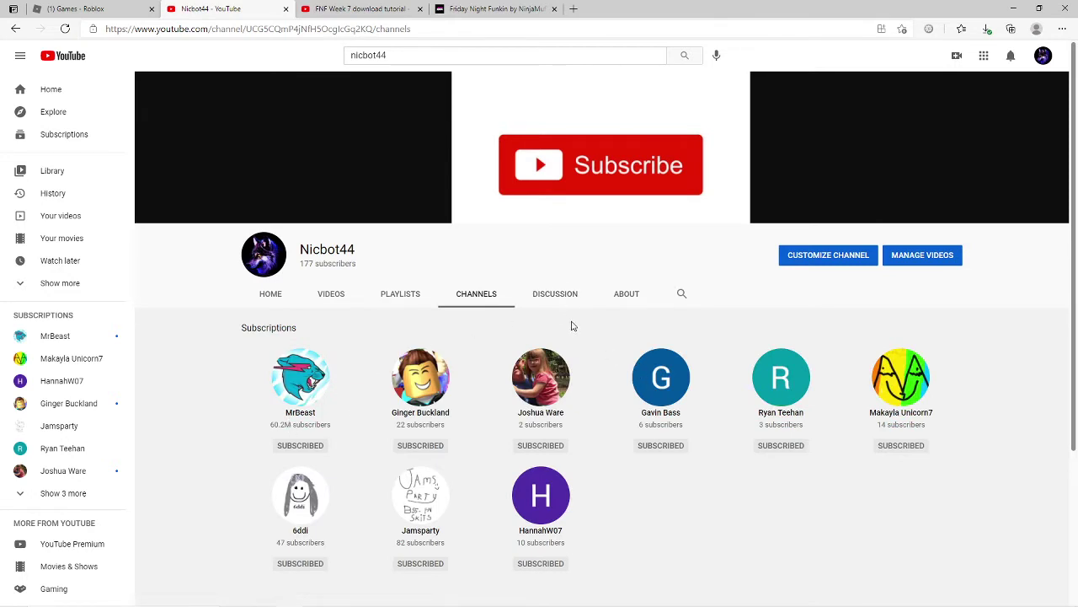
click(554, 293)
Post '3 YEAR ANNEVERSERY' as a Discussion comment, dismissing the Radeon driver warning
click(625, 293)
click(548, 295)
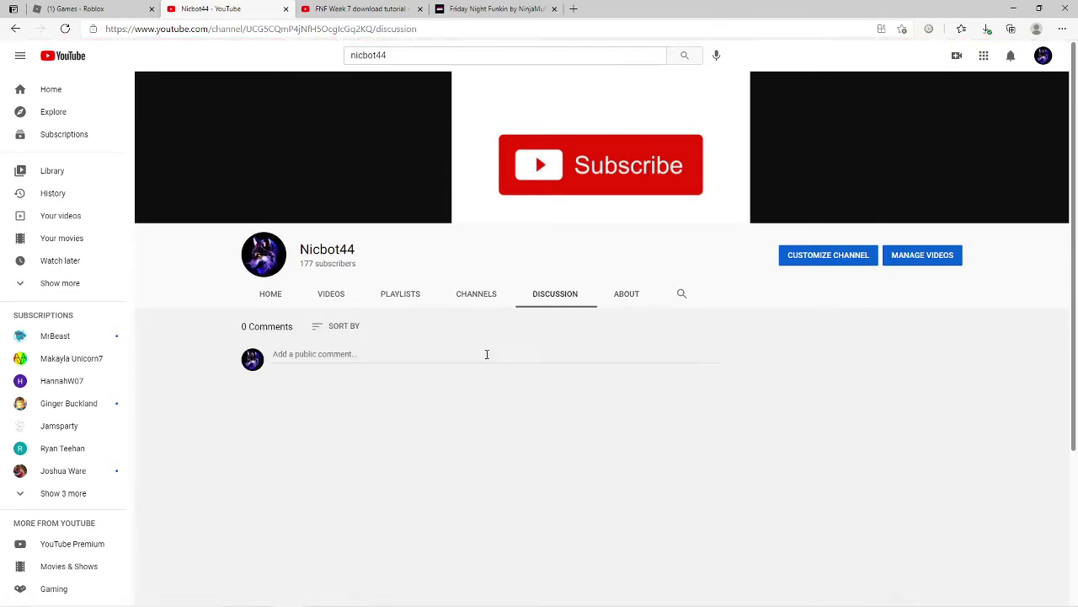
click(486, 354)
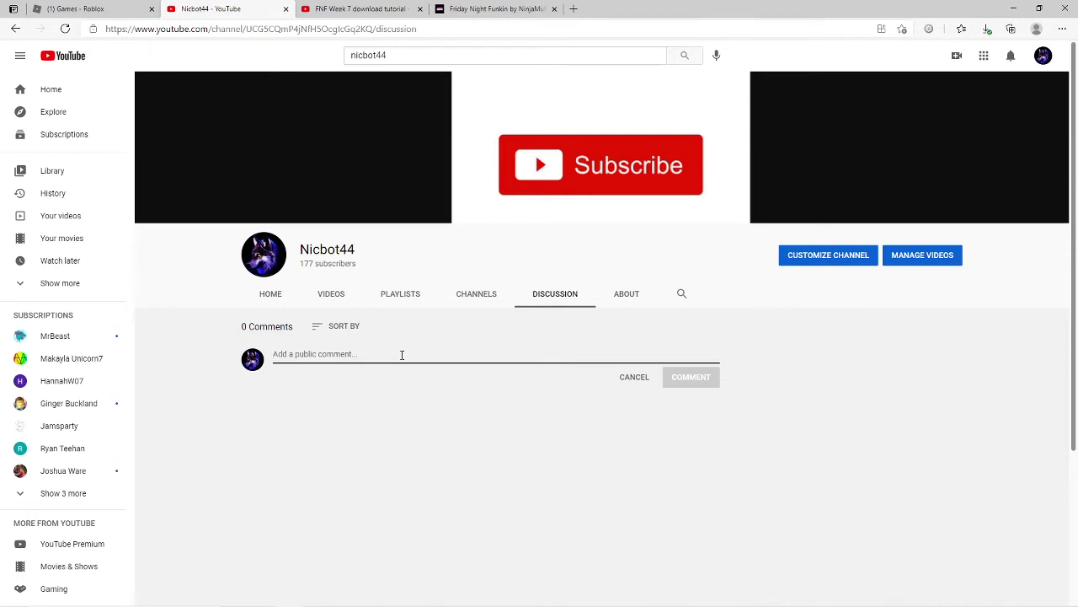
text(S)
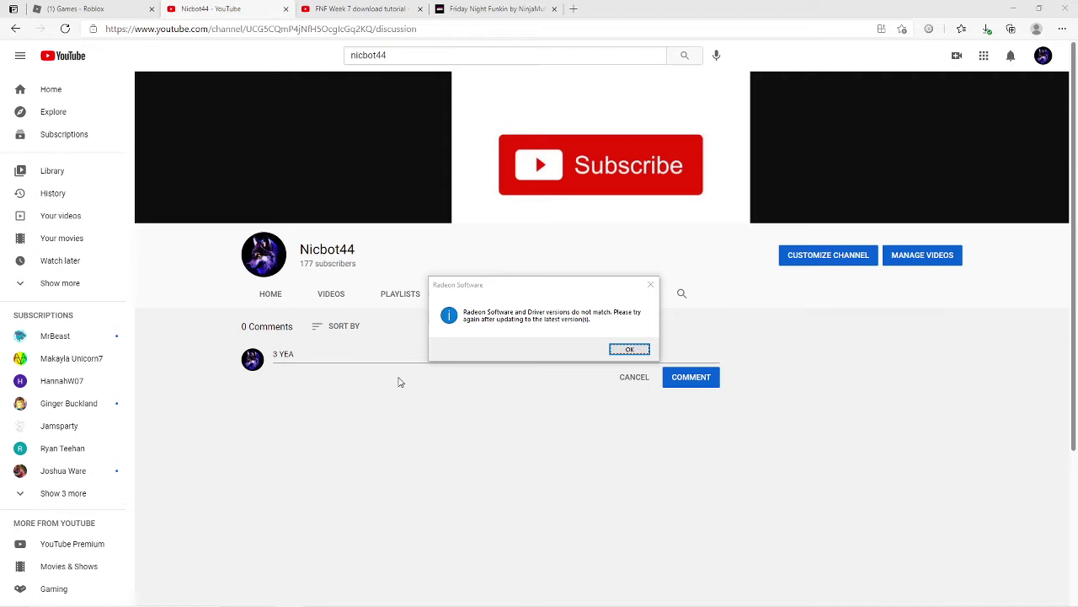
click(388, 369)
click(377, 354)
text(R ANNEVERSERY)
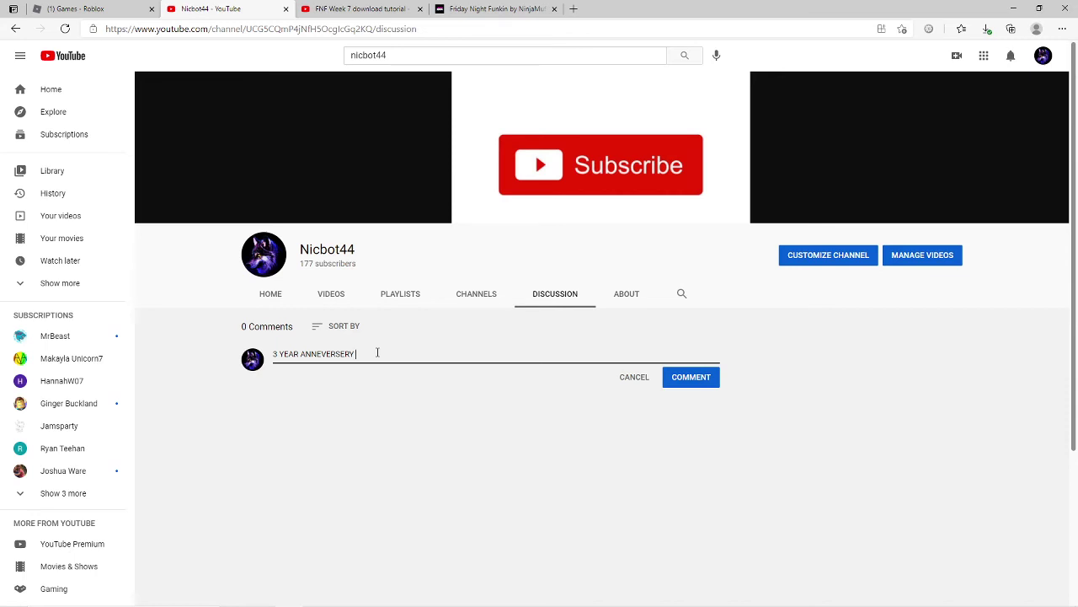
click(382, 464)
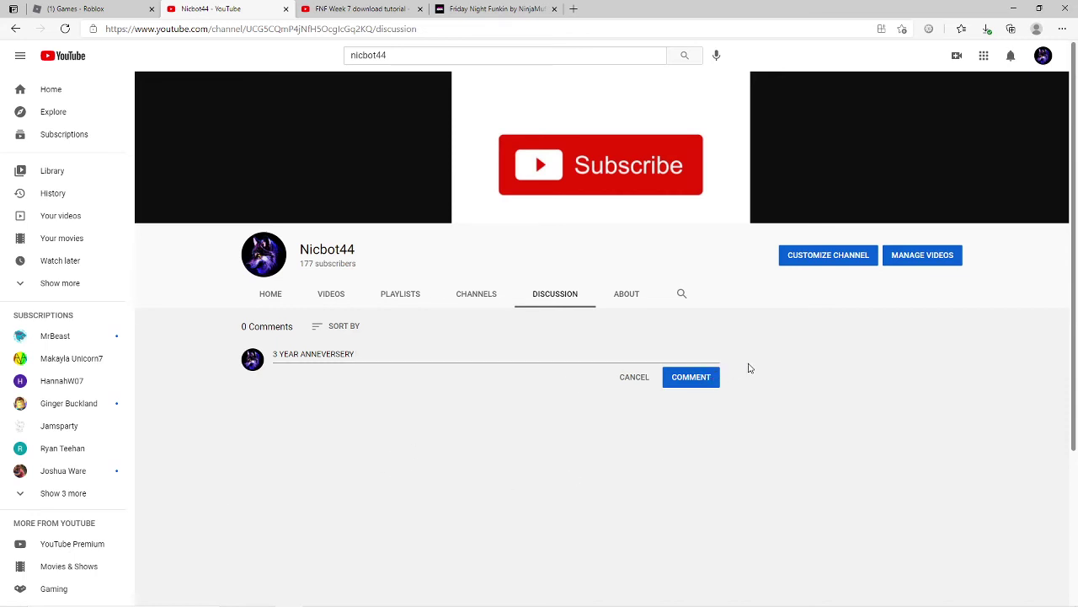
click(695, 379)
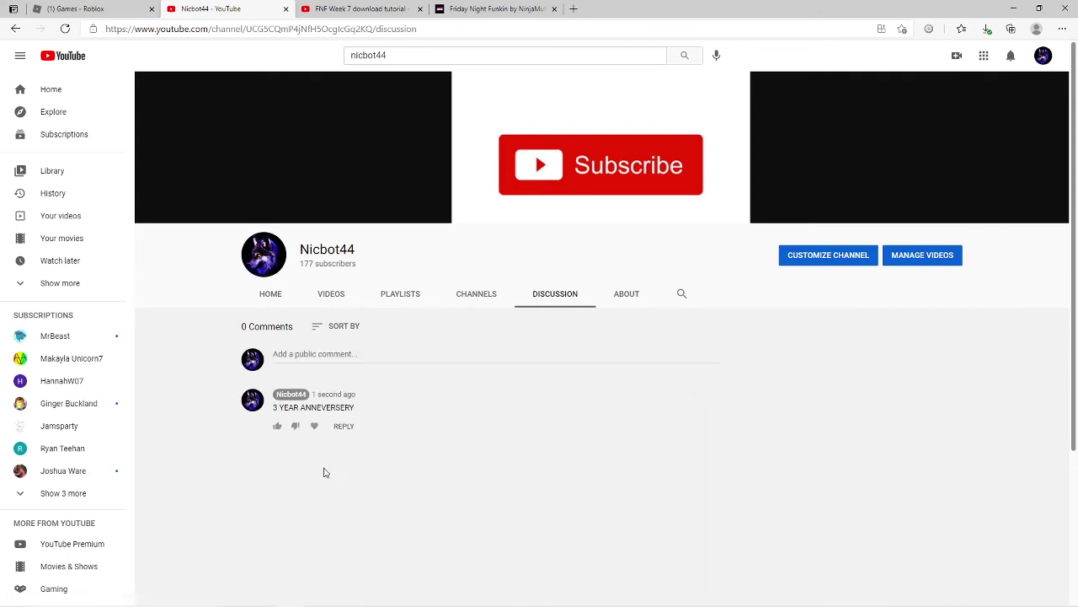
scroll(324, 472, down, 3)
Like and heart the anniversary comment, then post the reply 'WOOOOOO' to it
click(314, 228)
click(277, 227)
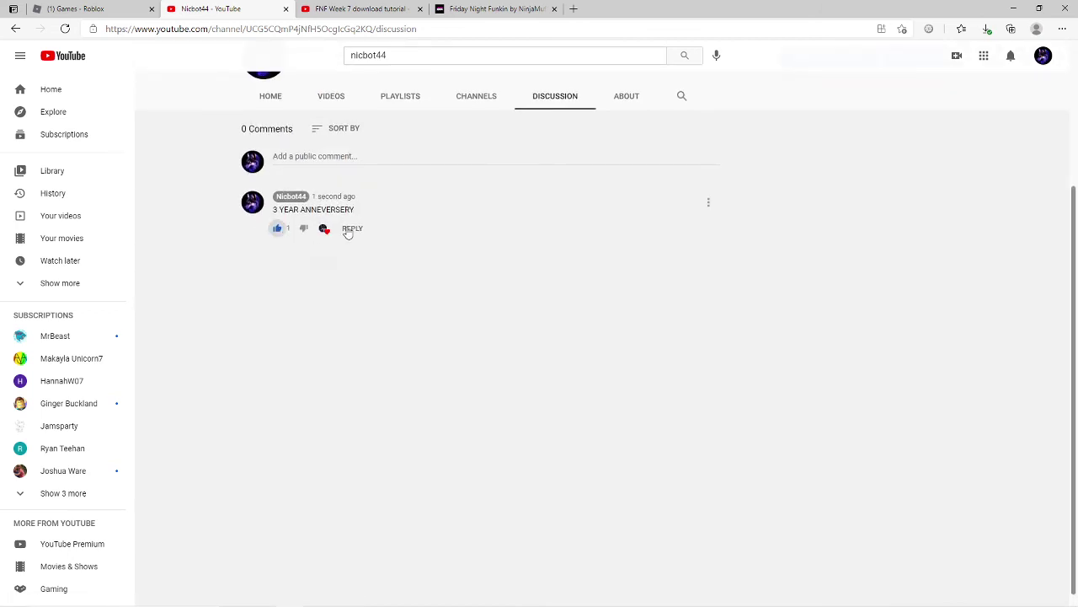
click(352, 228)
text(WOOOOOO)
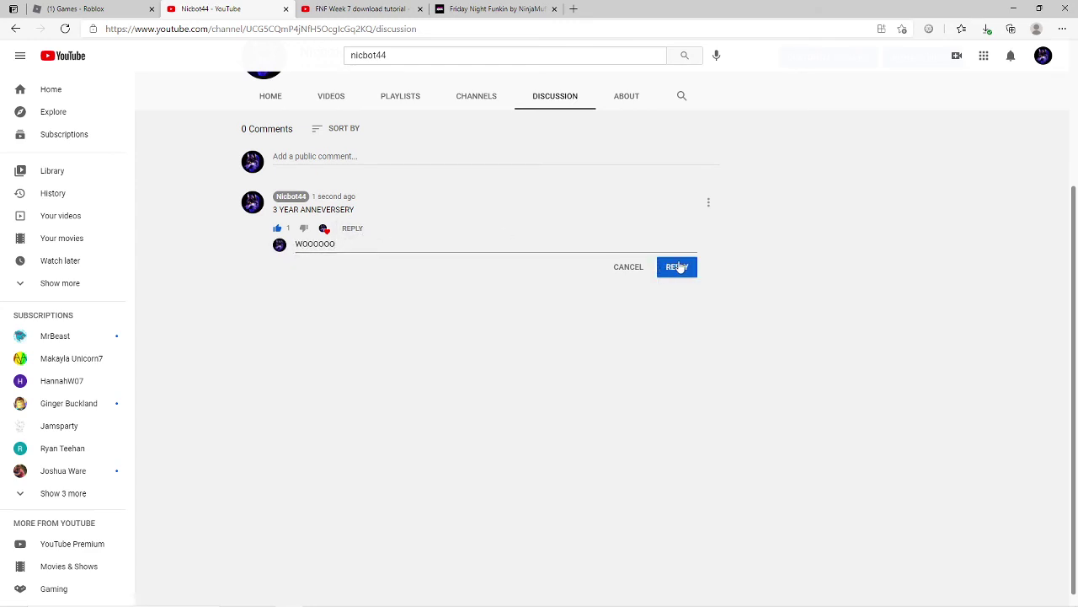
click(677, 267)
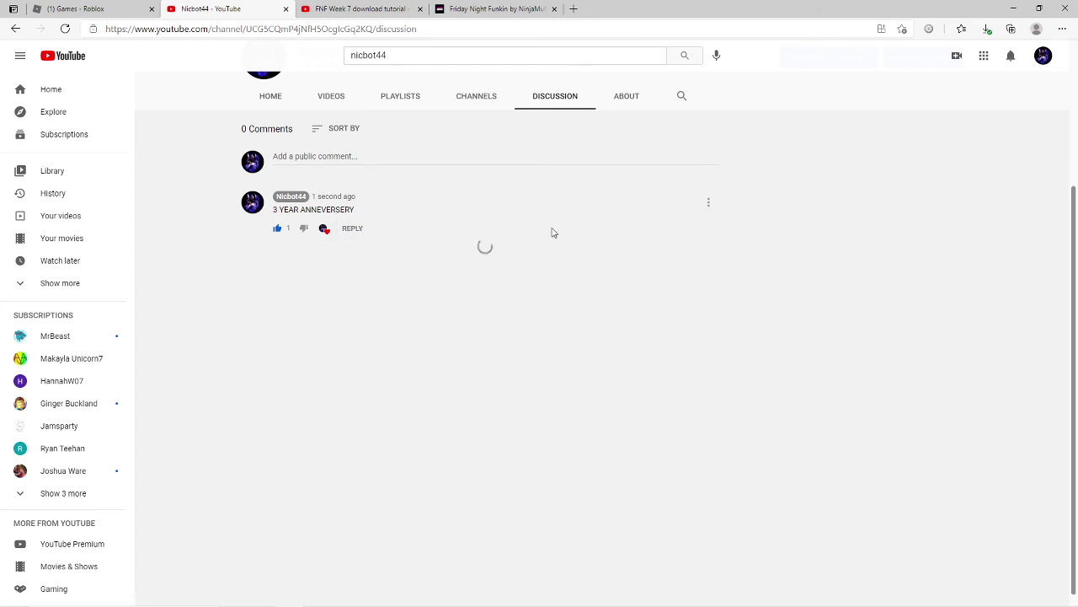